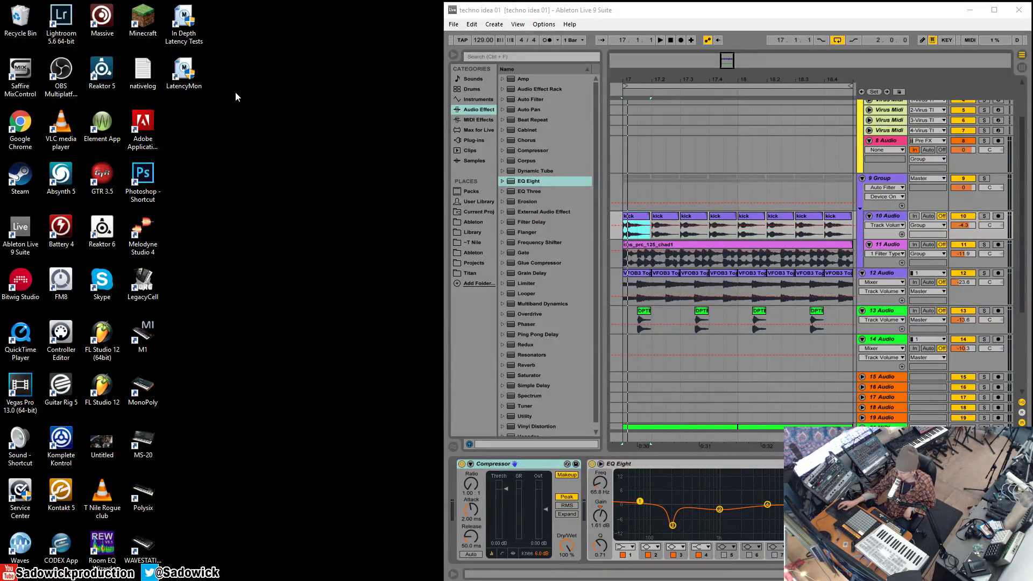
Step: Launch LatencyMon, fit it to the left half of the screen beside Ableton, and start the analysis
left_click(183, 75)
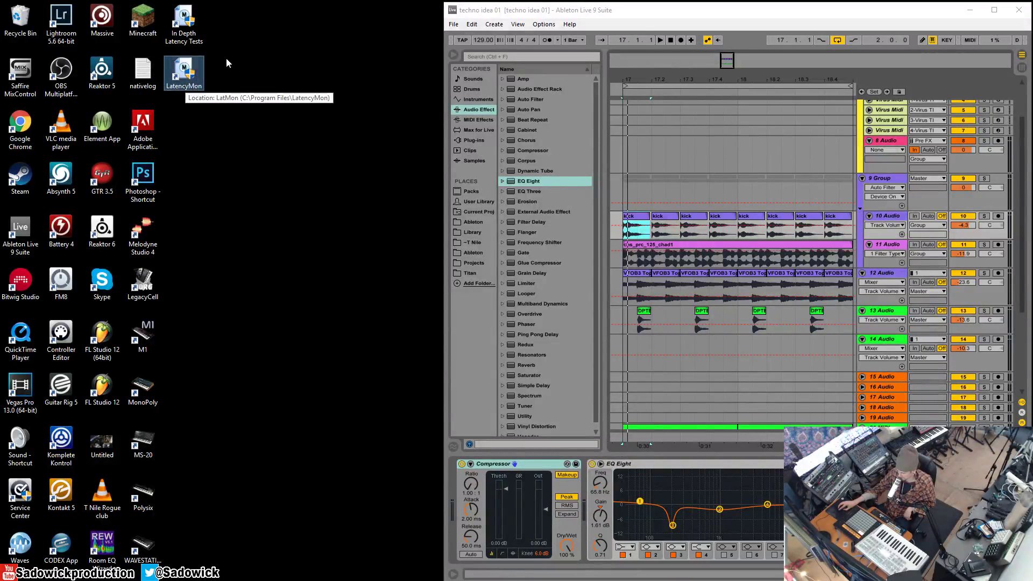
double_click(185, 75)
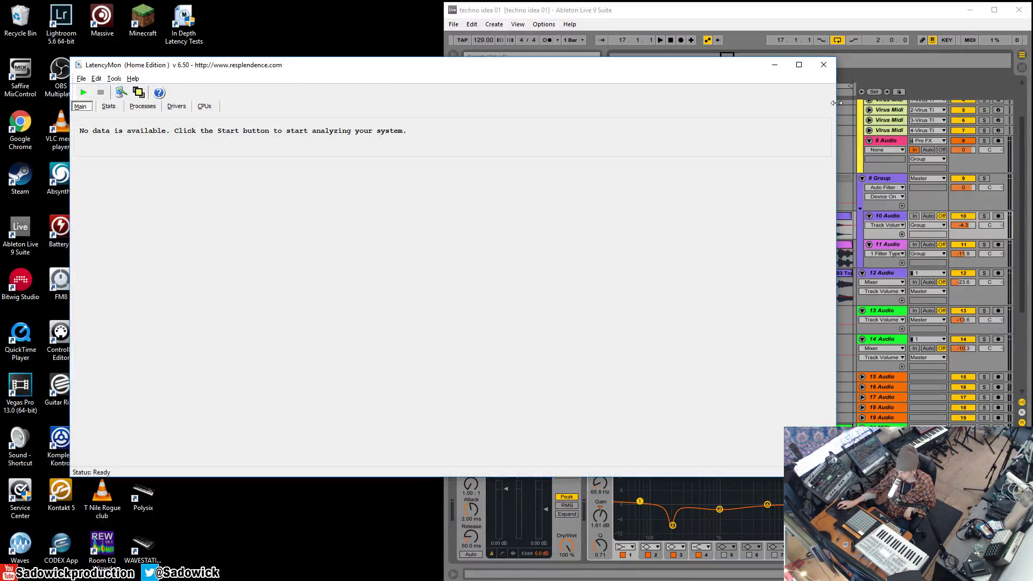
left_click_drag(836, 103, 440, 102)
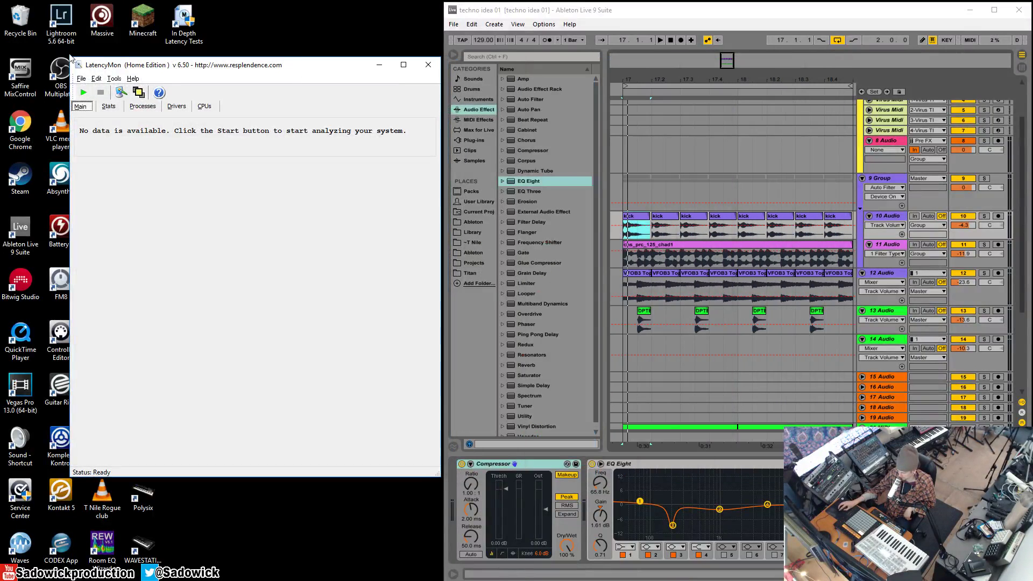
left_click_drag(70, 58, 9, 5)
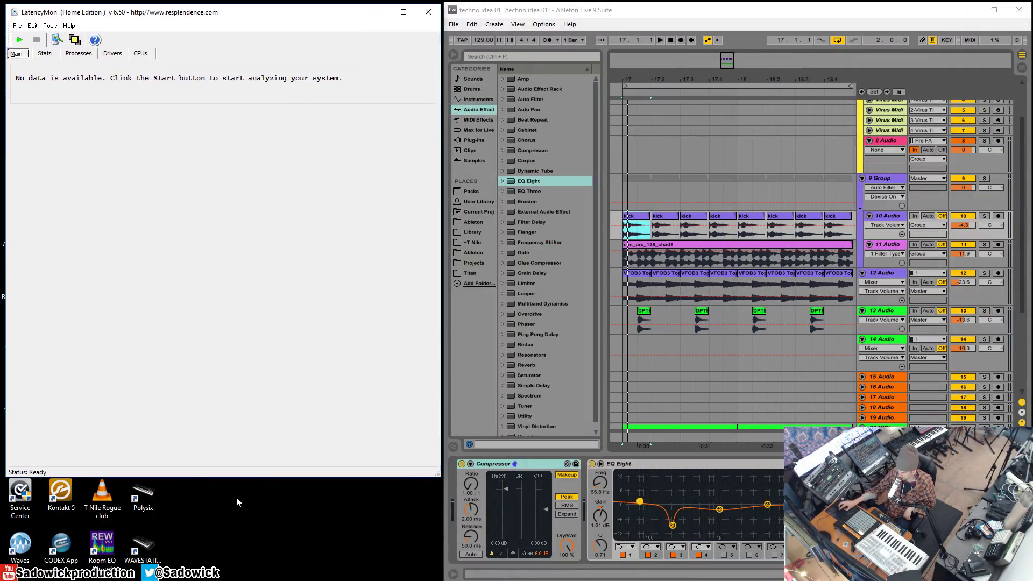
left_click_drag(258, 478, 254, 568)
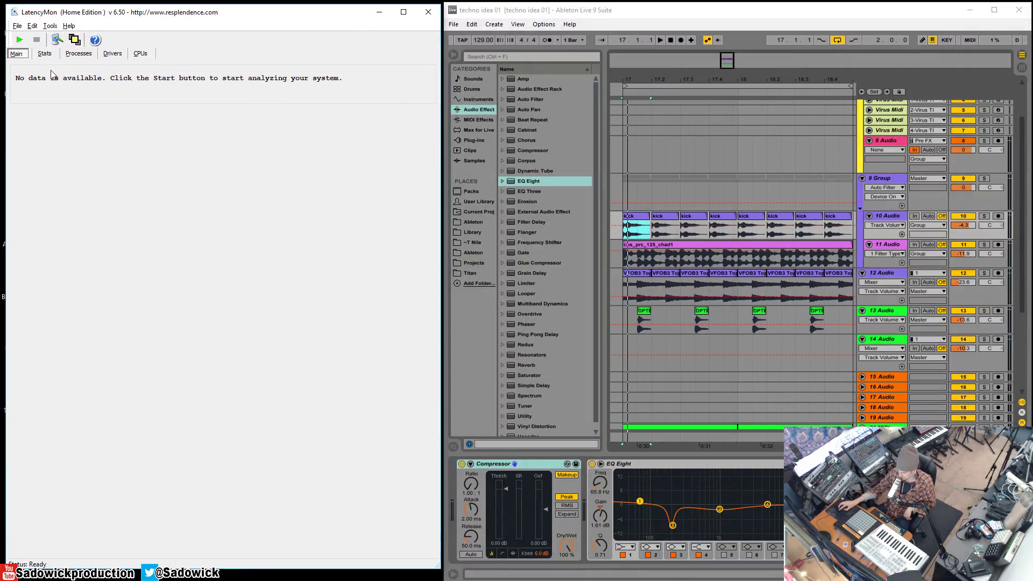
left_click(20, 39)
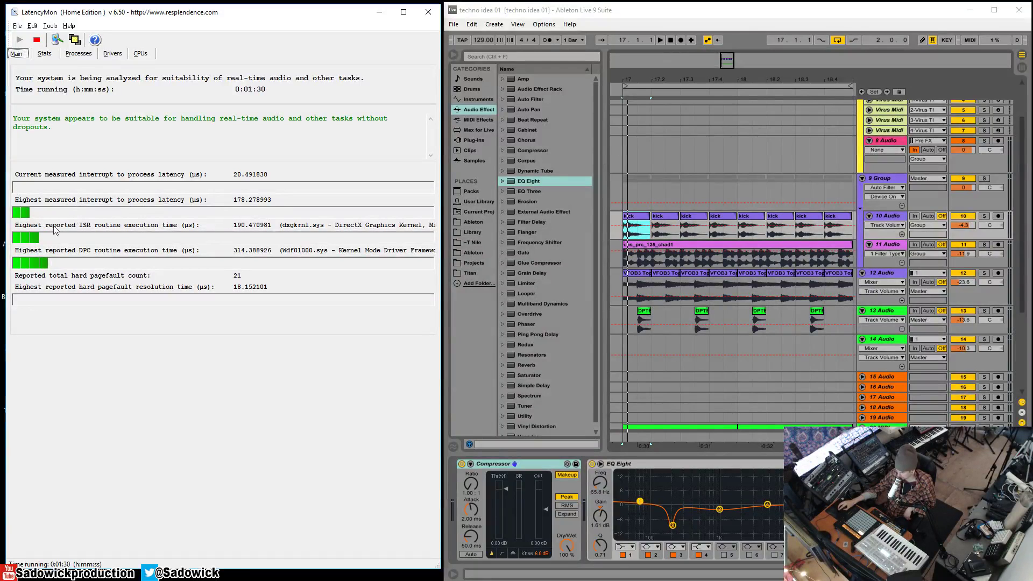
Step: Widen the LatencyMon window slightly to read the analysis results on the Main tab
left_click_drag(441, 238, 597, 240)
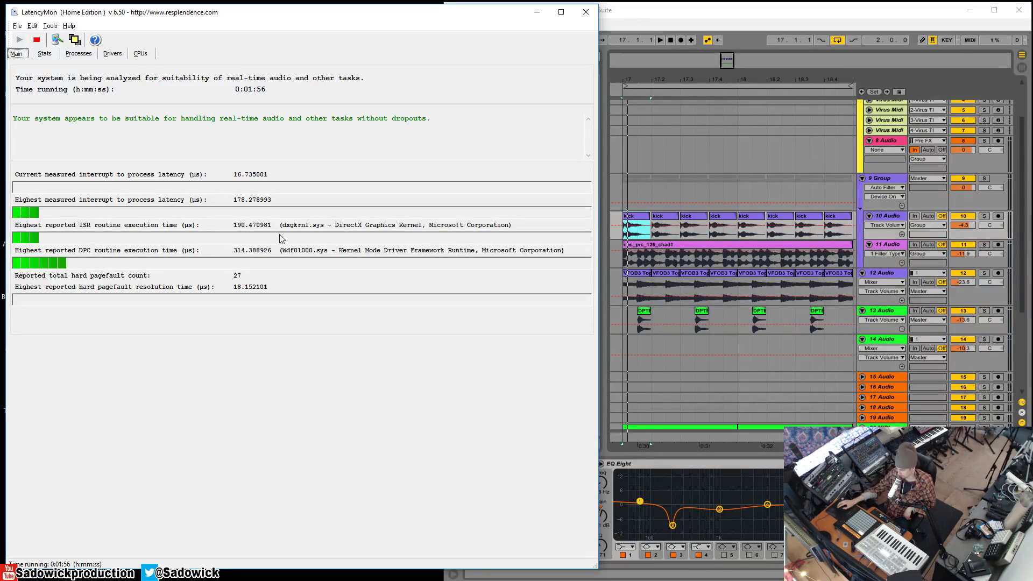
Step: Narrow LatencyMon to reveal Ableton's browser, then move aside and minimize the Audio Repeater window
left_click_drag(597, 90, 555, 102)
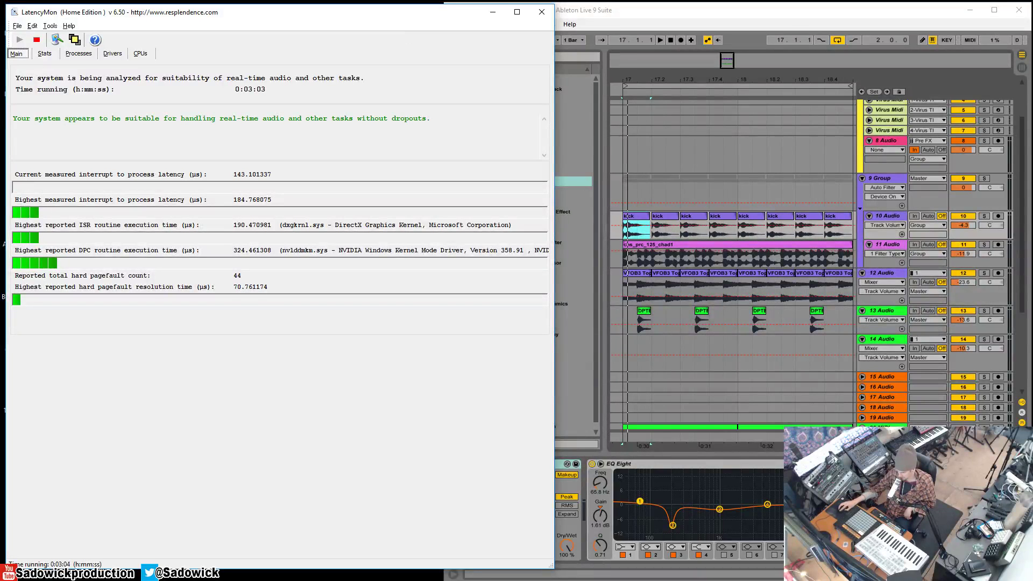
left_click_drag(379, 228, 481, 228)
left_click(577, 225)
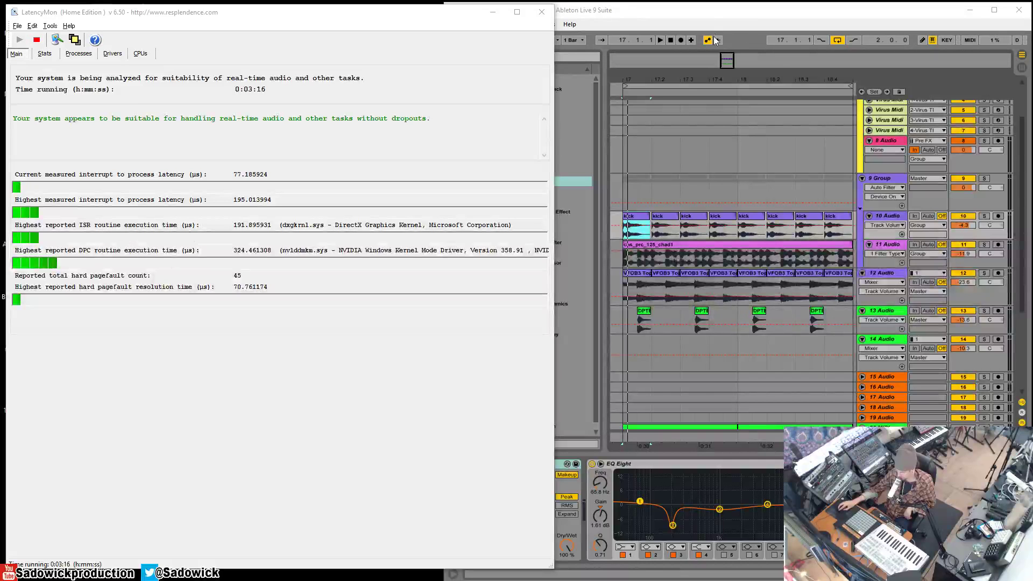
Step: Start playback of the techno idea 01 set in Ableton, then bring LatencyMon back to the front
left_click(665, 39)
left_click(661, 43)
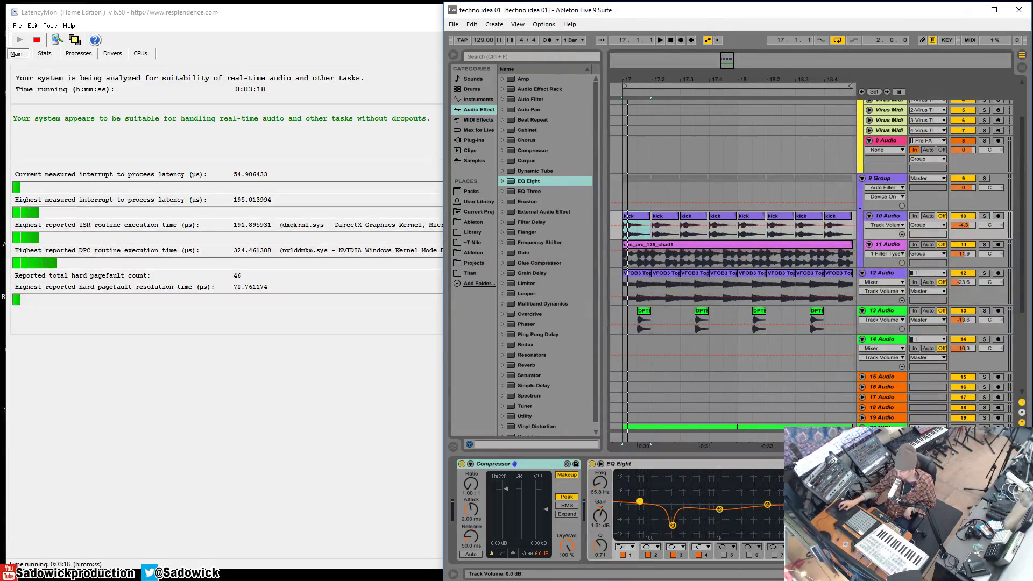
left_click(659, 40)
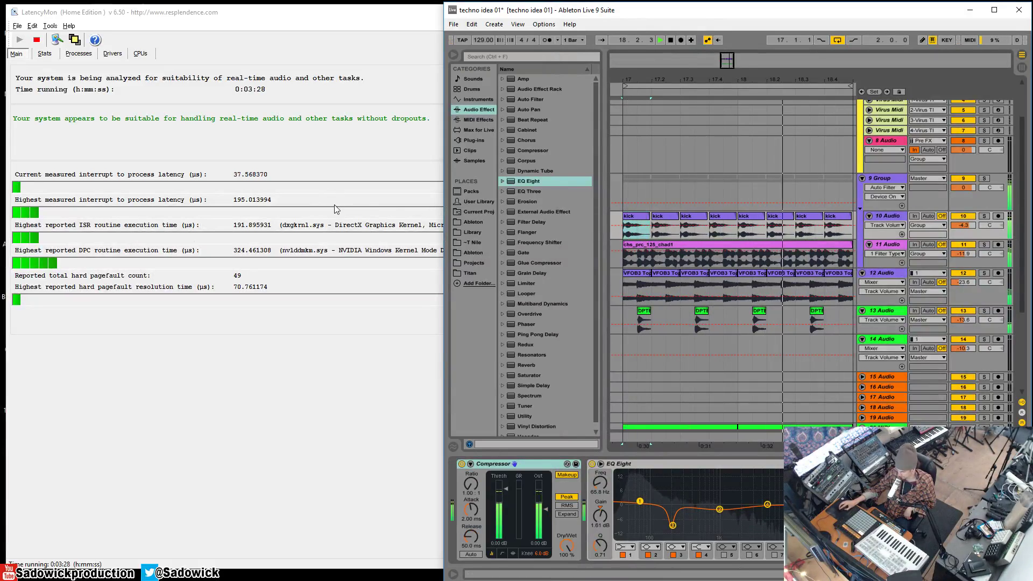
left_click(54, 197)
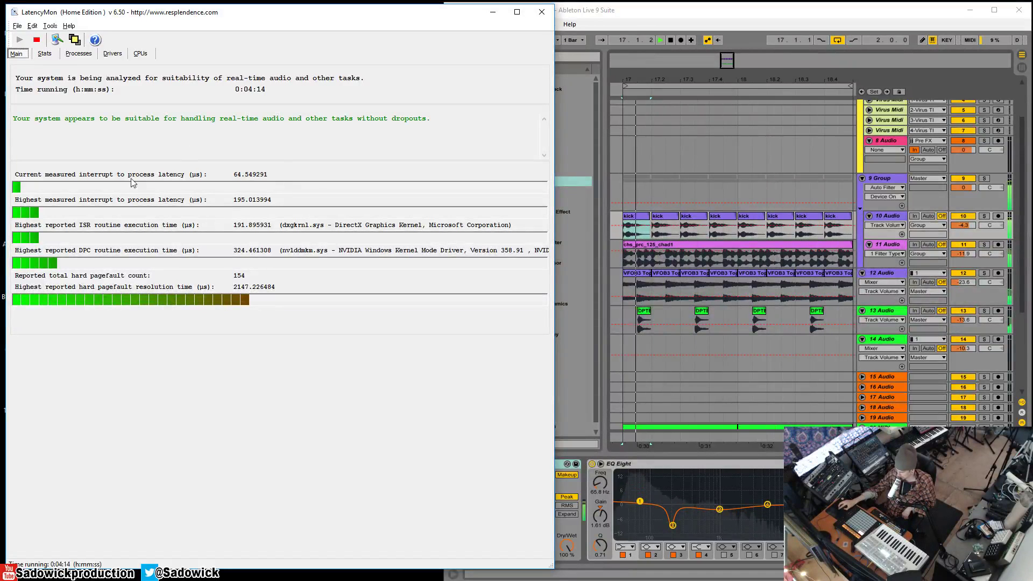
Step: Stop Ableton playback and end LatencyMon's analysis at 4:23
key("alt+Tab")
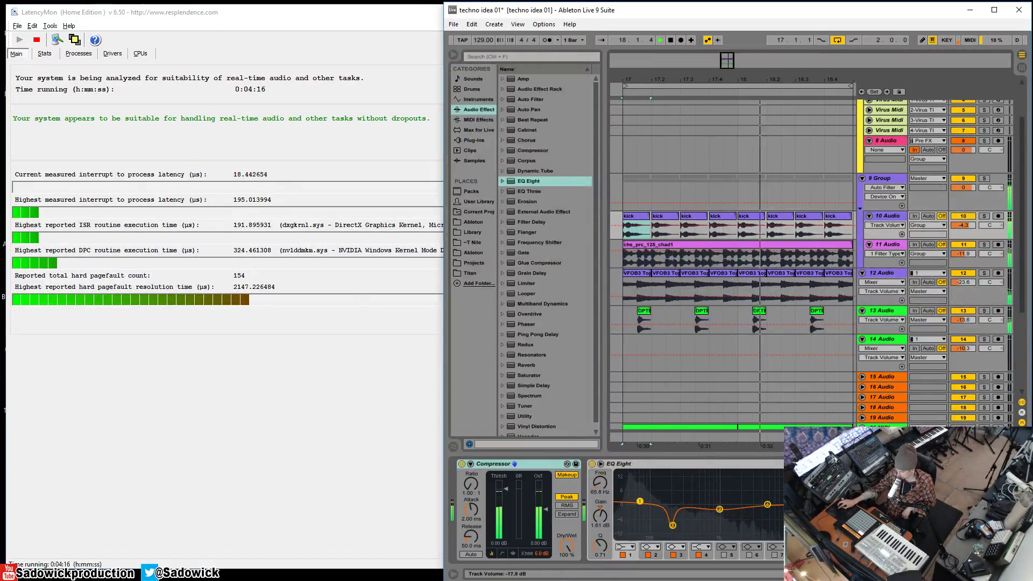
left_click(670, 40)
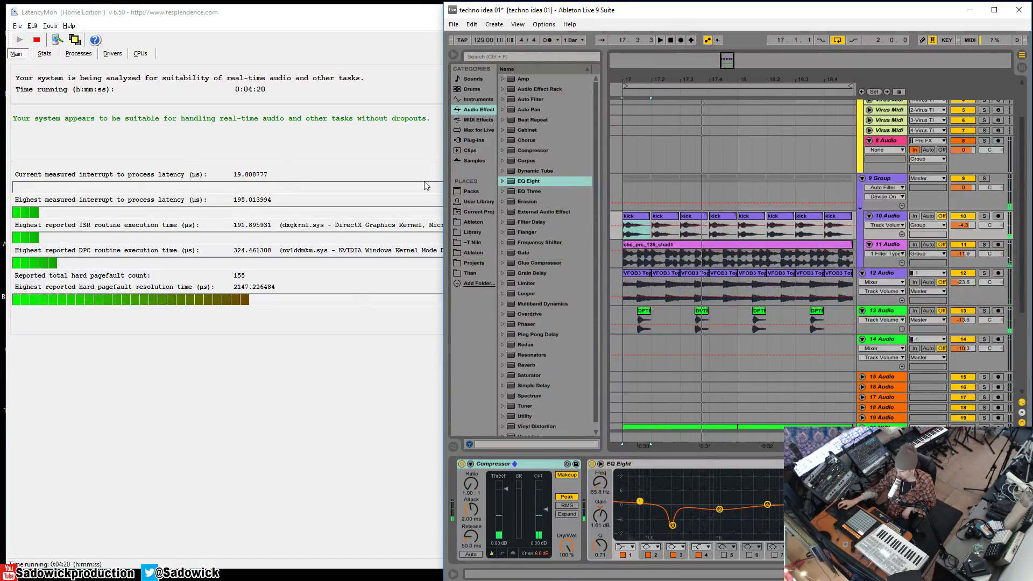
left_click(312, 34)
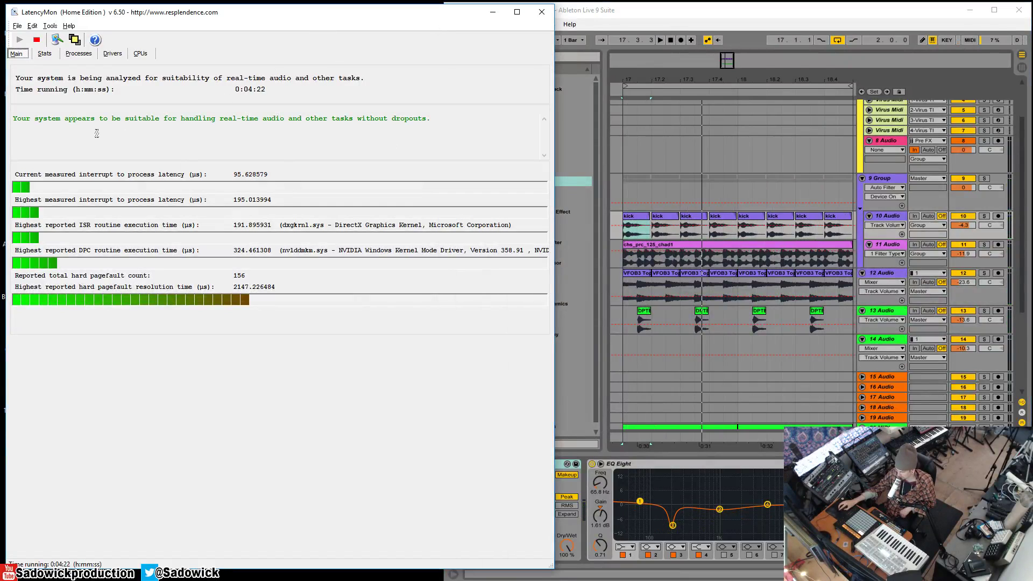
left_click(38, 42)
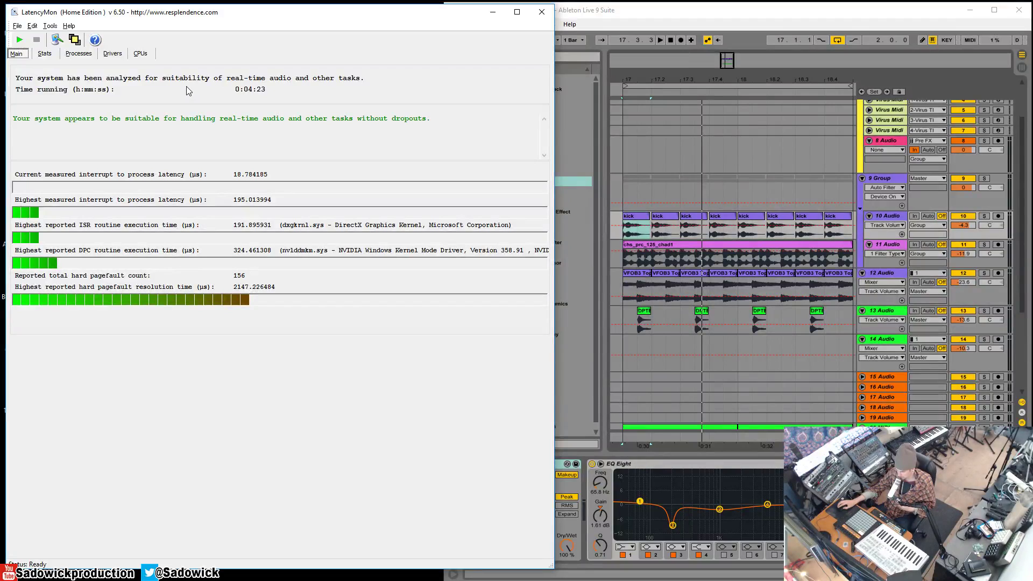
Step: In Ableton's Audio preferences, set Tone Volume to -19 dB and turn Test Tone off
left_click(799, 13)
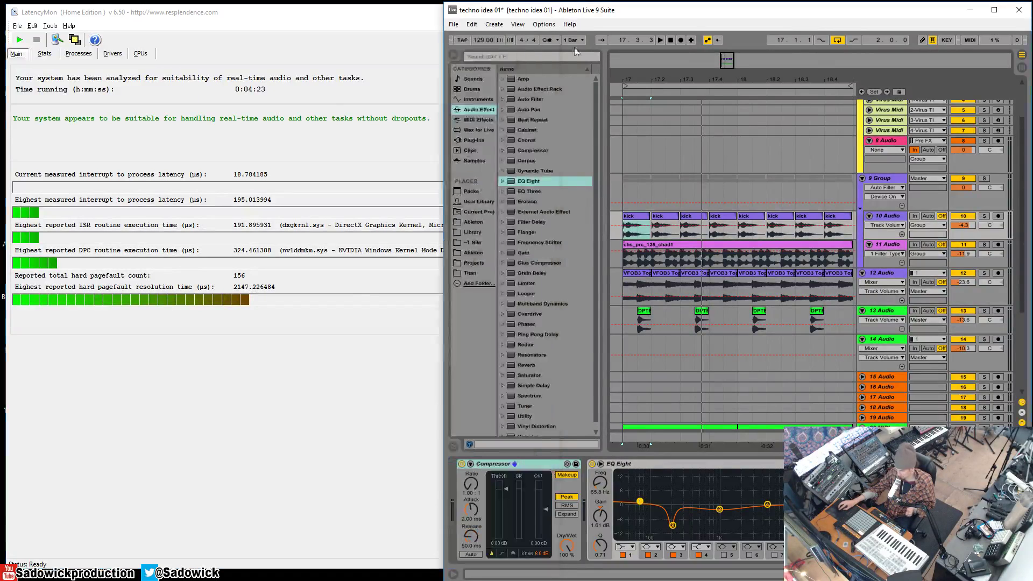
left_click(544, 24)
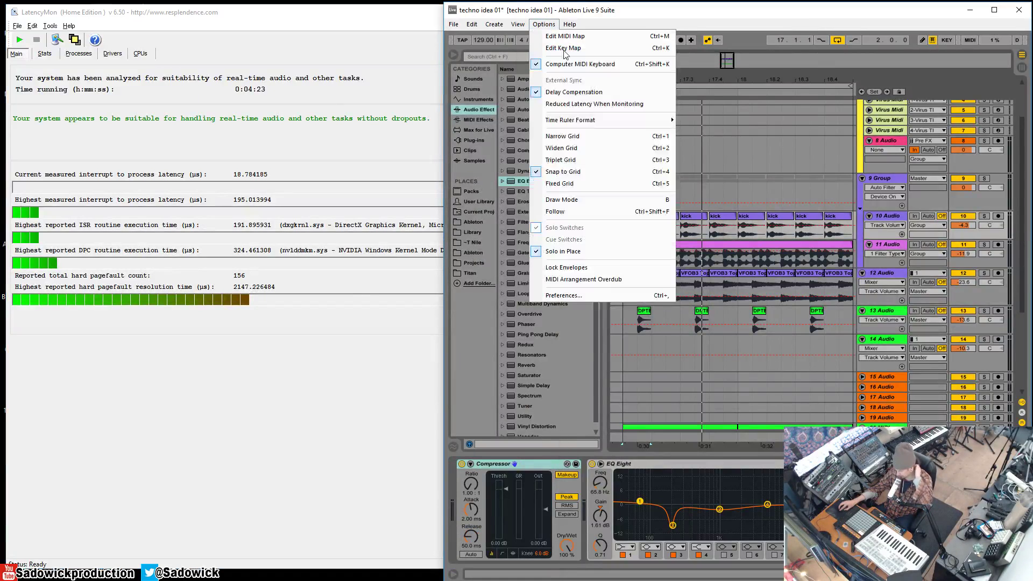
left_click(594, 294)
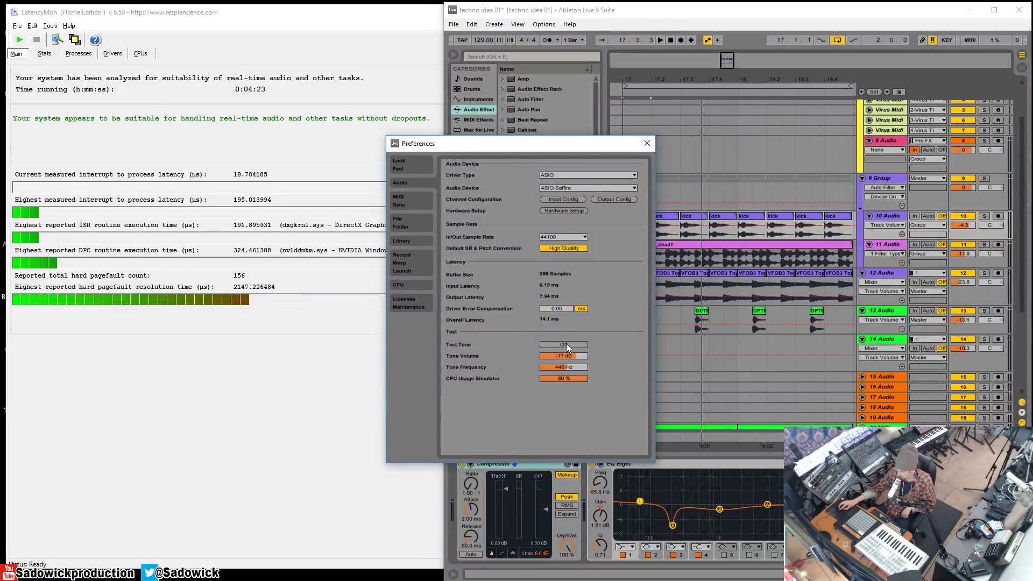
left_click_drag(565, 355, 570, 383)
left_click(568, 344)
Step: Set the ASIO buffer size to 256 samples in Saffire MixControl's settings
left_click(560, 211)
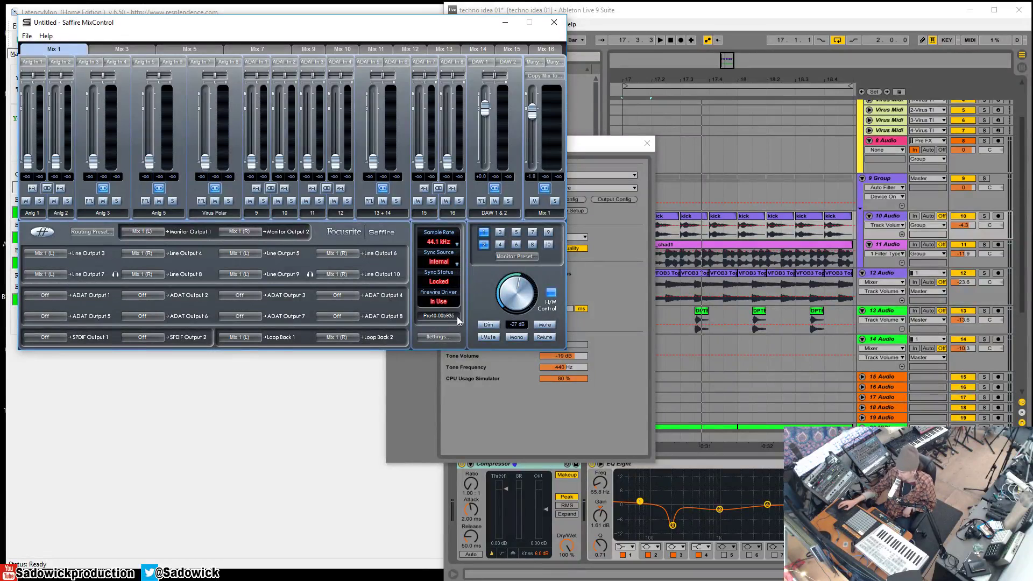
left_click(439, 337)
mouse_move(460, 401)
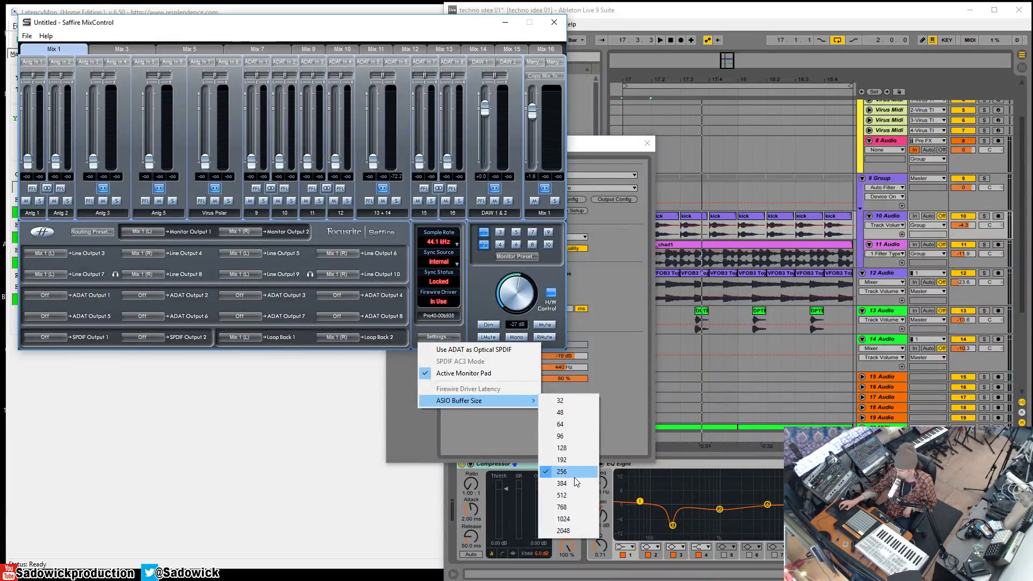
left_click(618, 426)
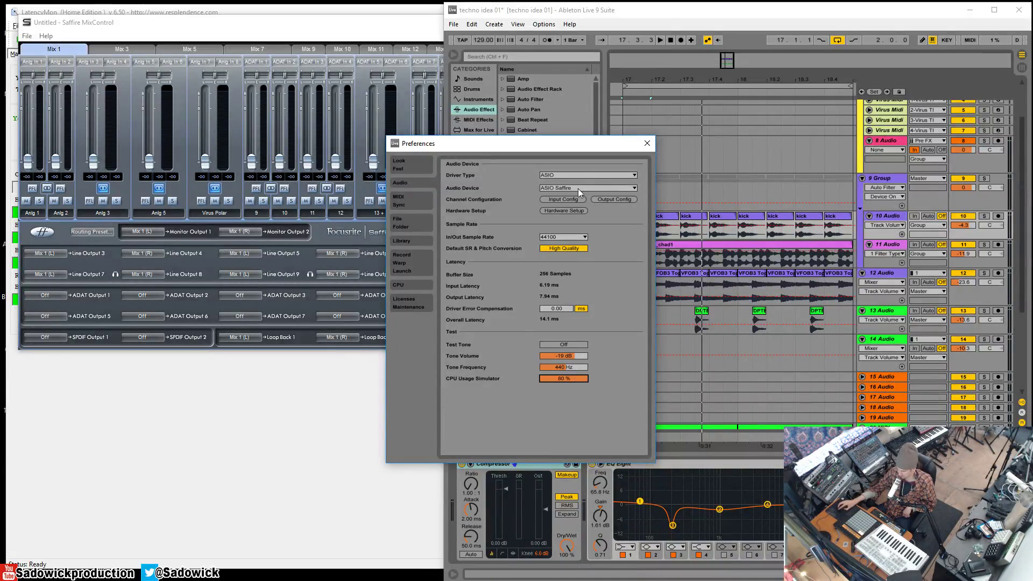
Step: Close Live's Preferences and MixControl, then show LatencyMon's Stats report
left_click(647, 144)
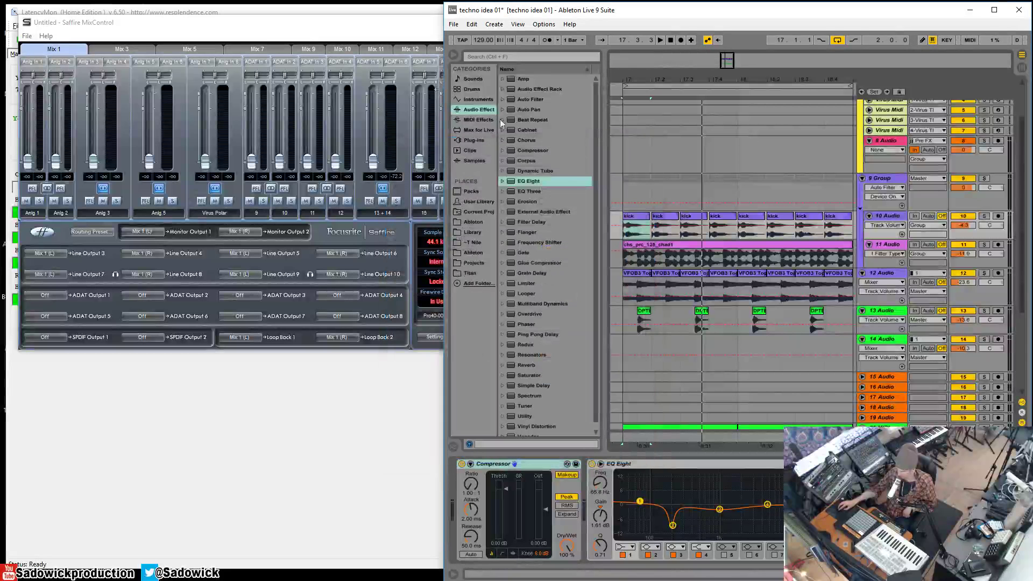
left_click(301, 23)
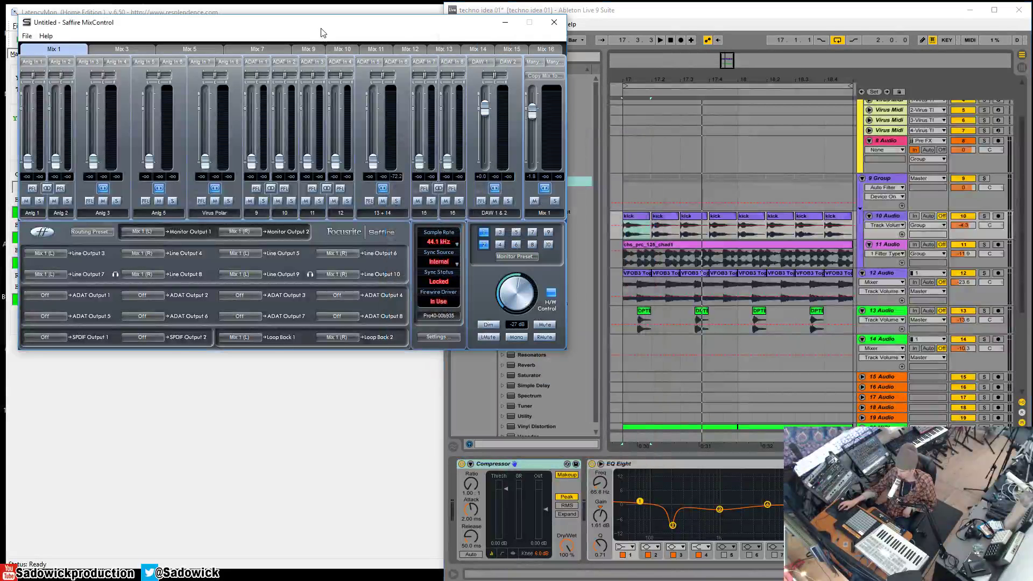
left_click(554, 23)
left_click(203, 17)
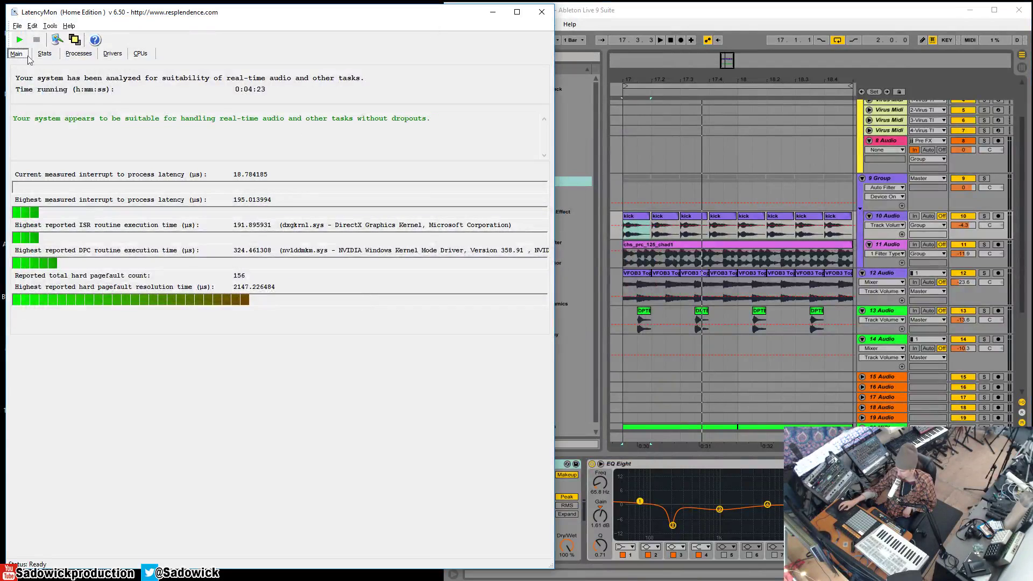
left_click(45, 53)
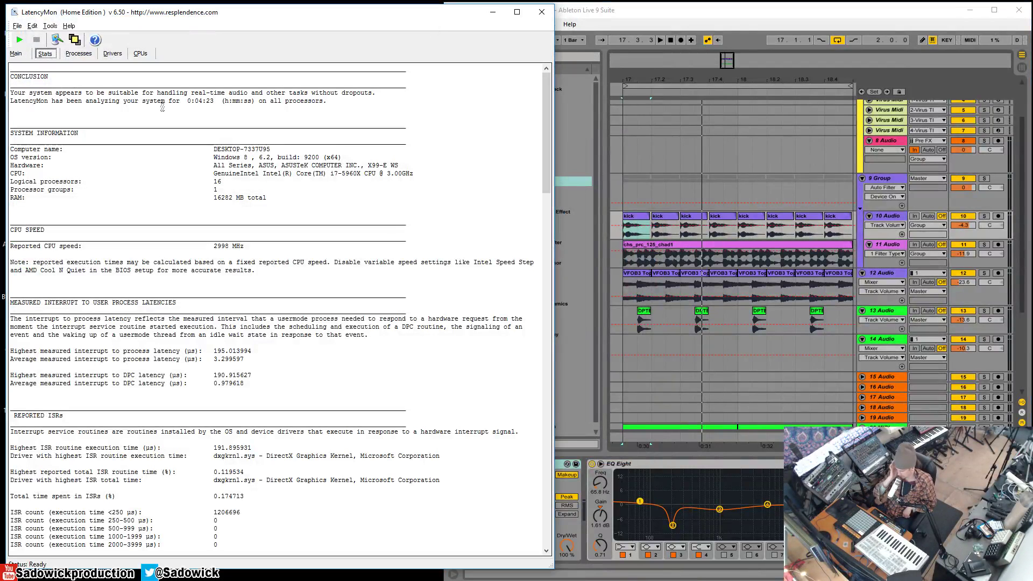
Step: Highlight the computer name and Windows version number in the Stats report
left_click(12, 69)
key("ctrl+a")
left_click(280, 303)
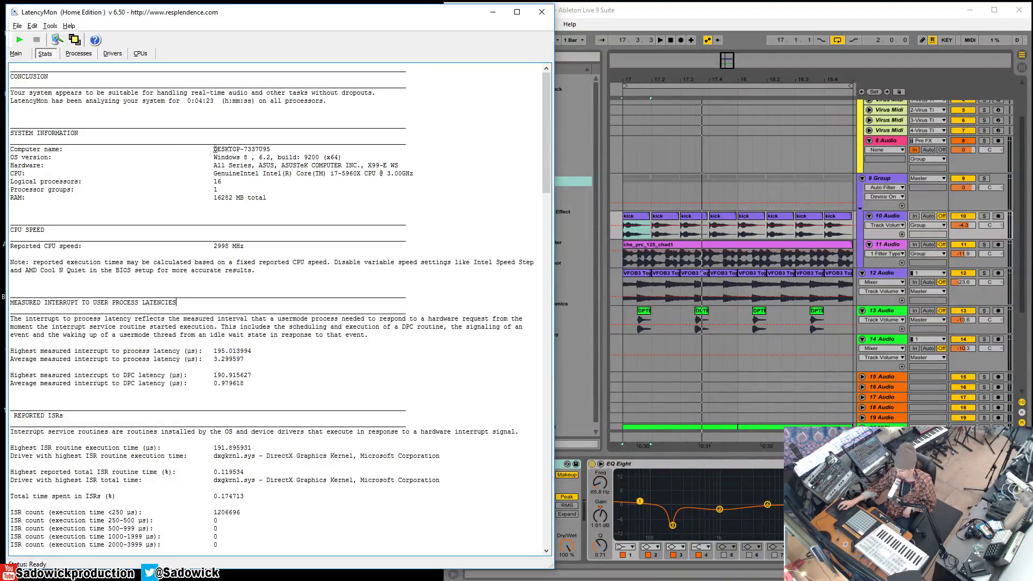
left_click_drag(215, 149, 285, 150)
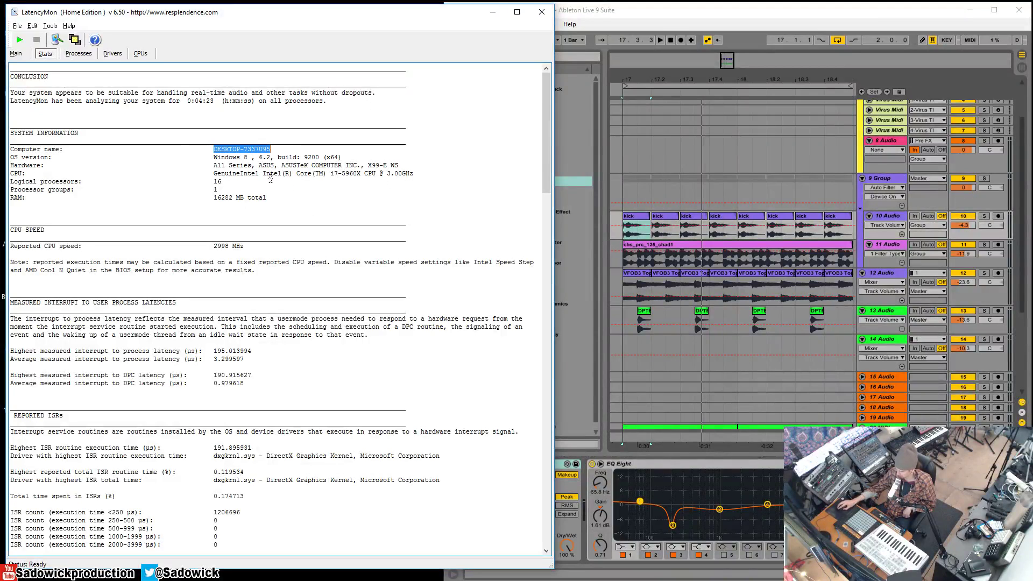
left_click(218, 157)
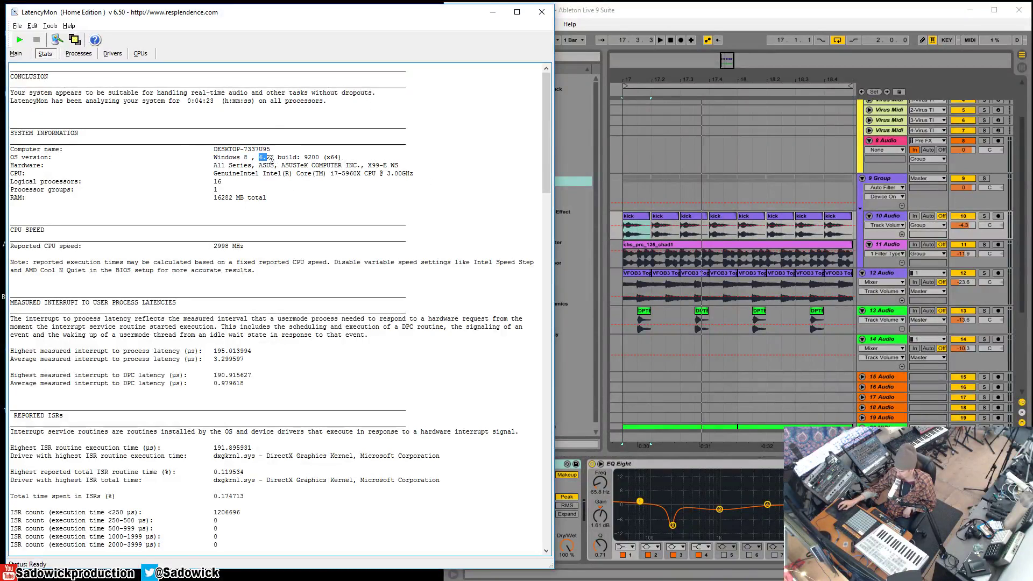
left_click_drag(243, 157, 256, 157)
left_click(248, 157)
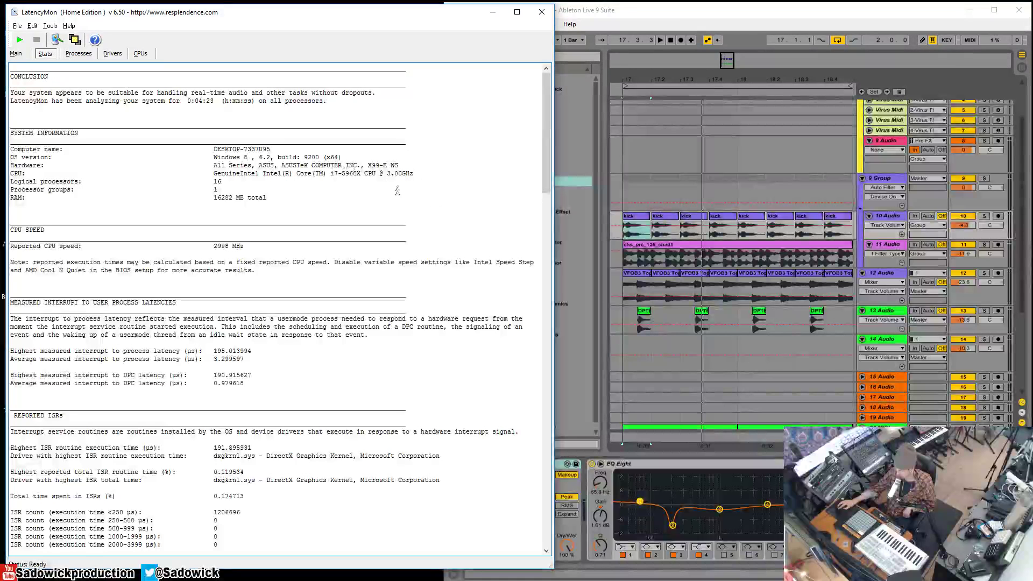
Step: Scroll the report, marking the 2998 MHz CPU speed and highest interrupt-to-process latency
left_click(237, 192)
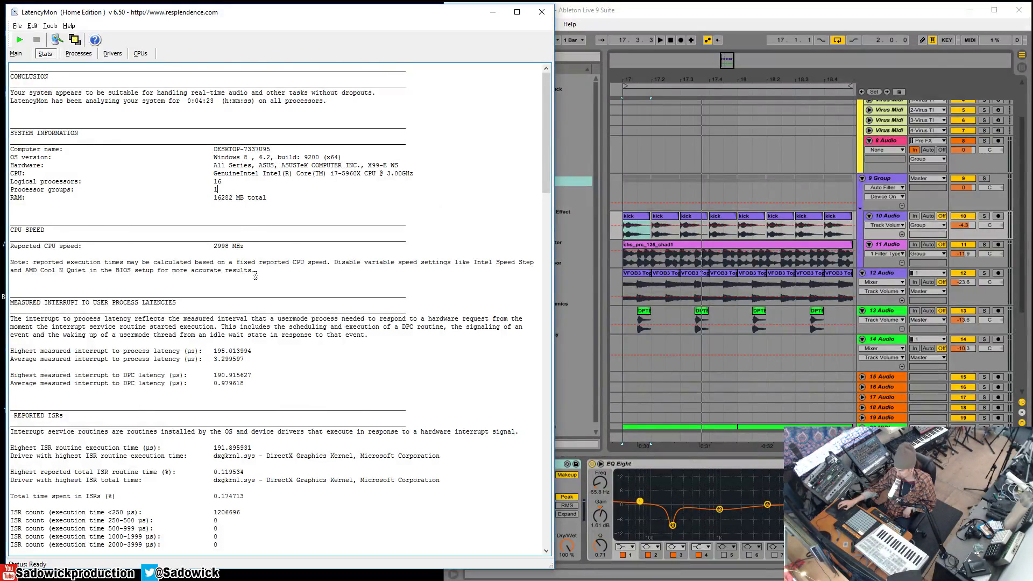
scroll(256, 276, "down", 2)
left_click(265, 198)
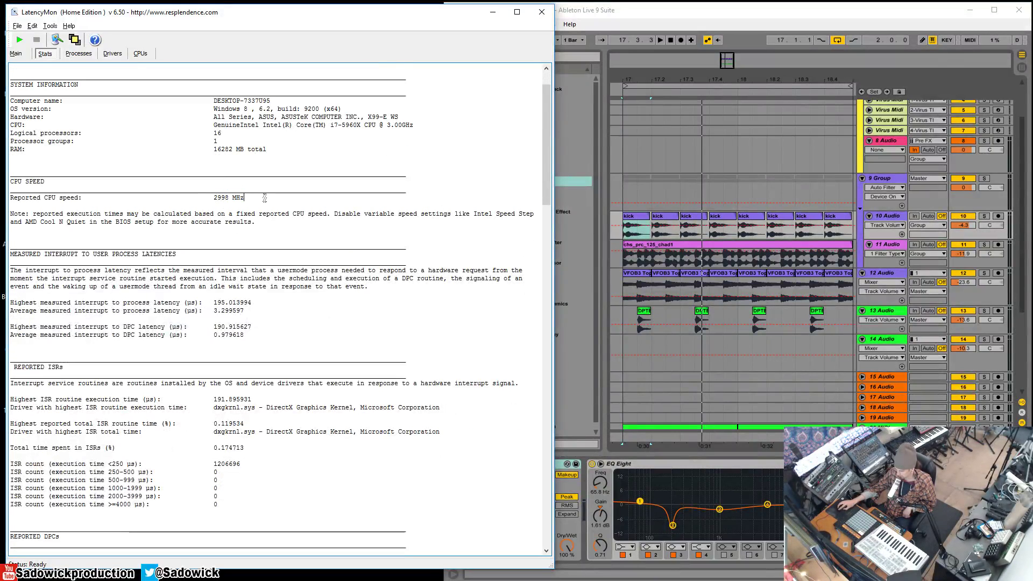
scroll(194, 226, "down", 3)
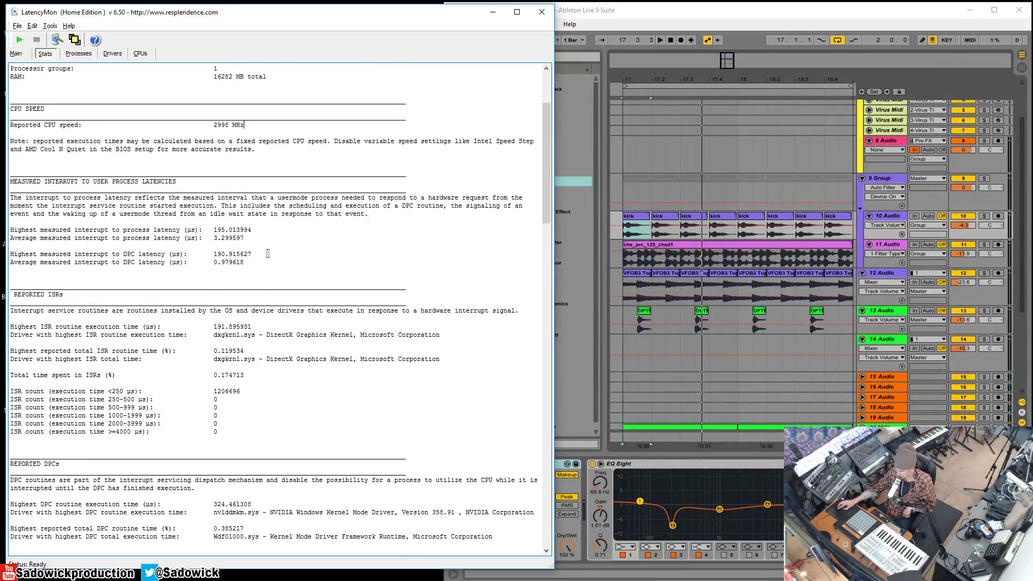
left_click_drag(147, 230, 225, 230)
scroll(259, 273, "down", 3)
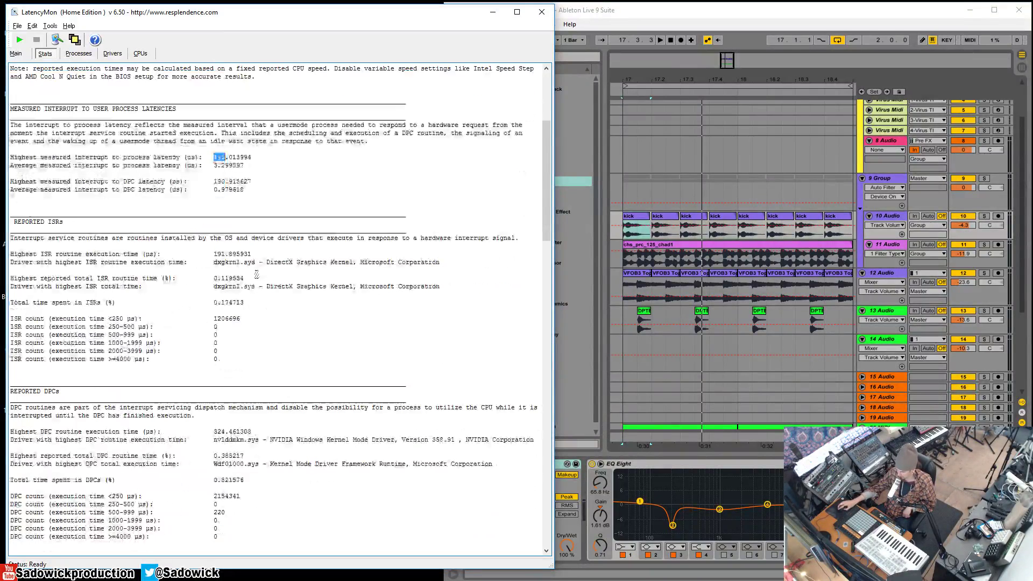
scroll(257, 274, "down", 12)
Step: Show the Drivers list, widen the window and Description column, and inspect vtimidi.sys and lvuvc64.sys
left_click(79, 53)
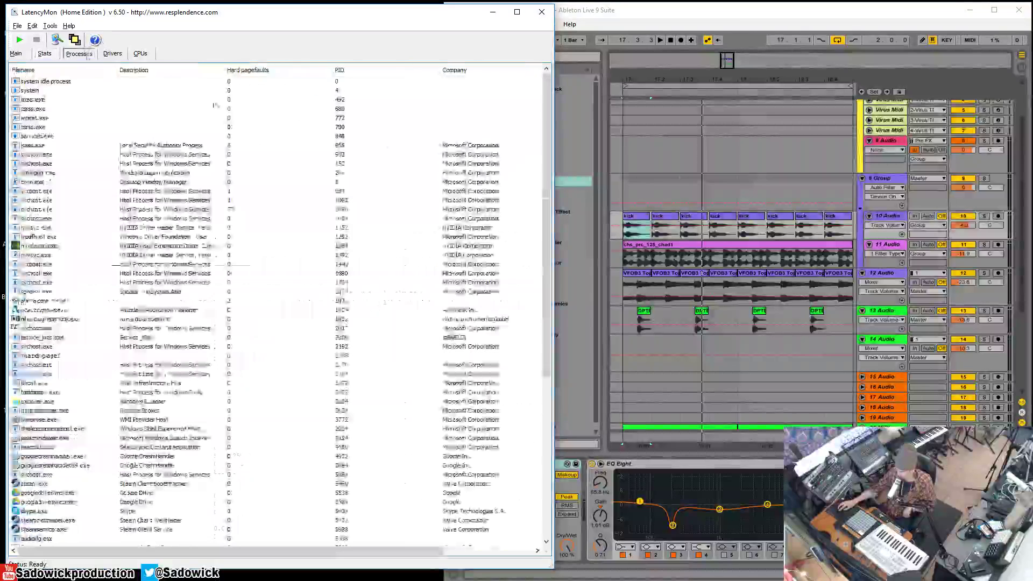
left_click(112, 53)
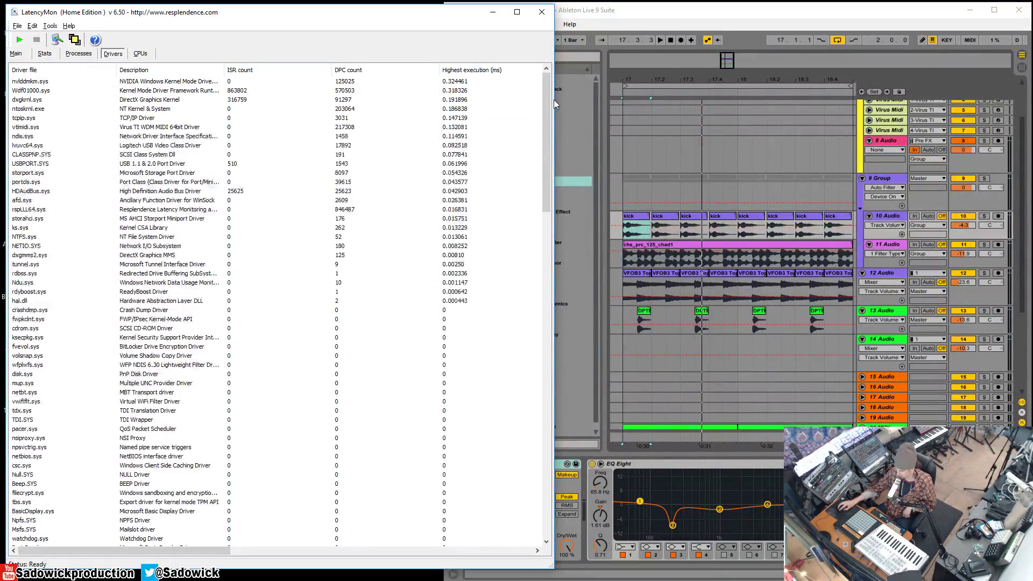
left_click_drag(553, 99, 646, 106)
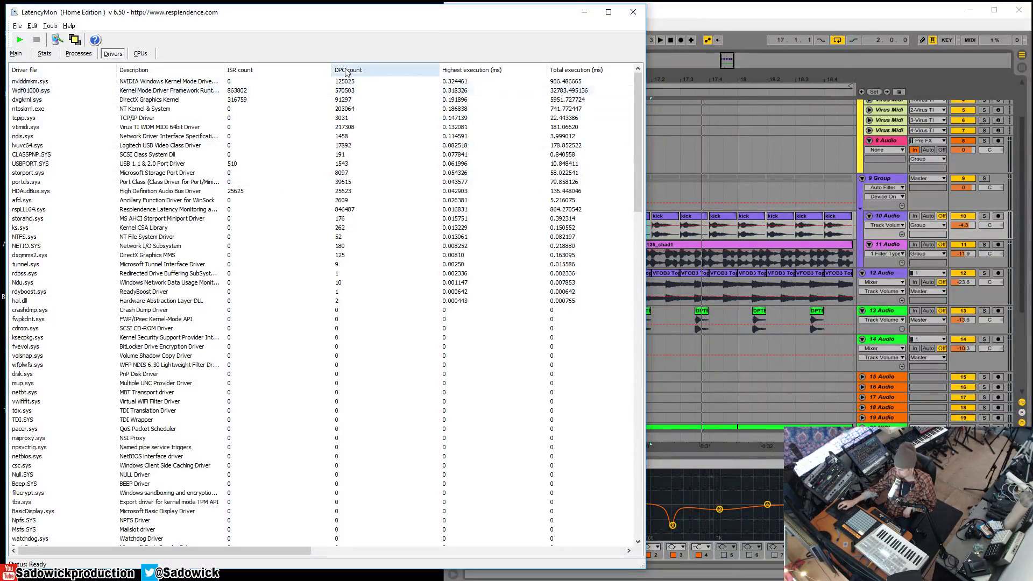
left_click_drag(223, 67, 279, 67)
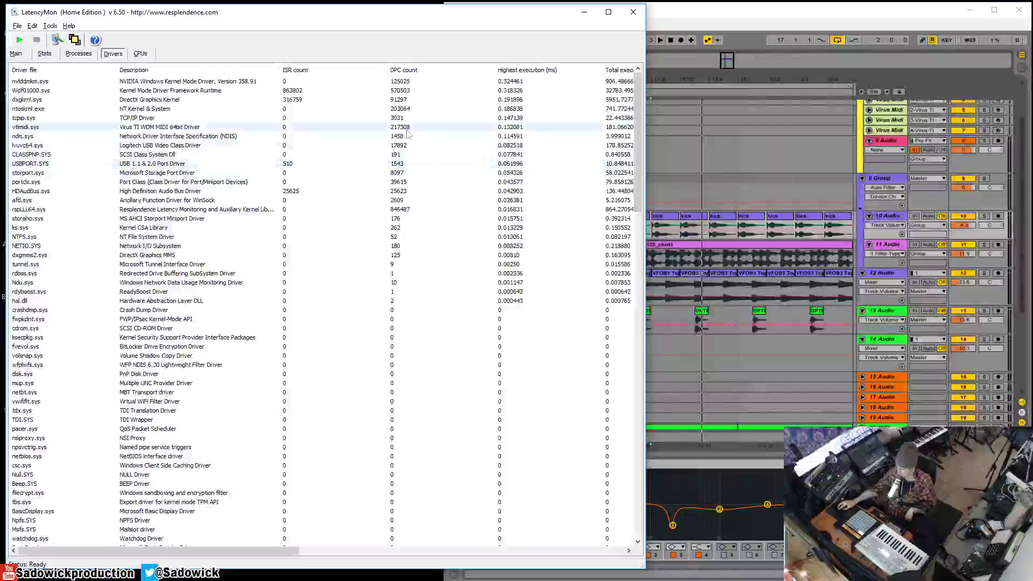
left_click(165, 130)
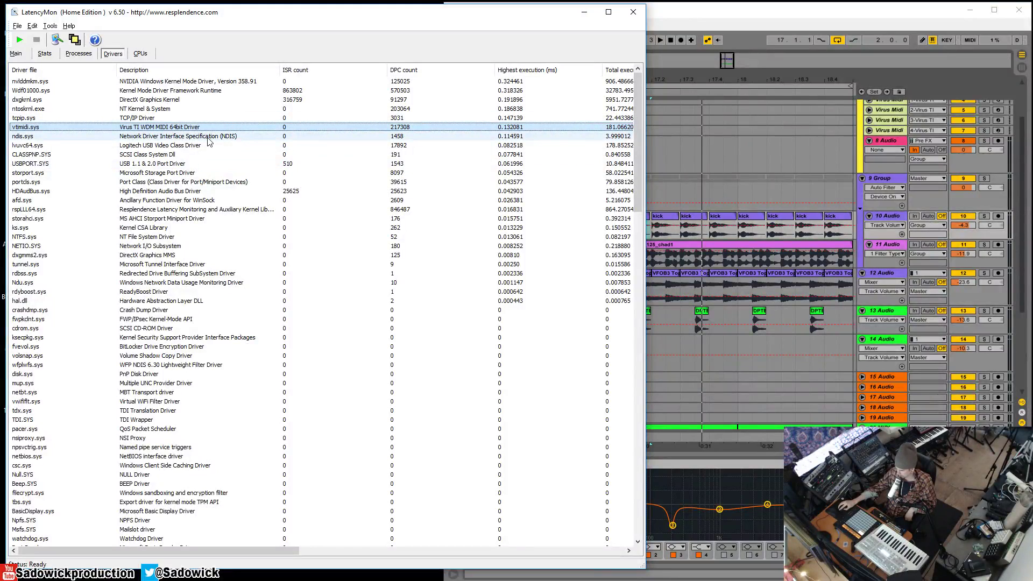
left_click(186, 146)
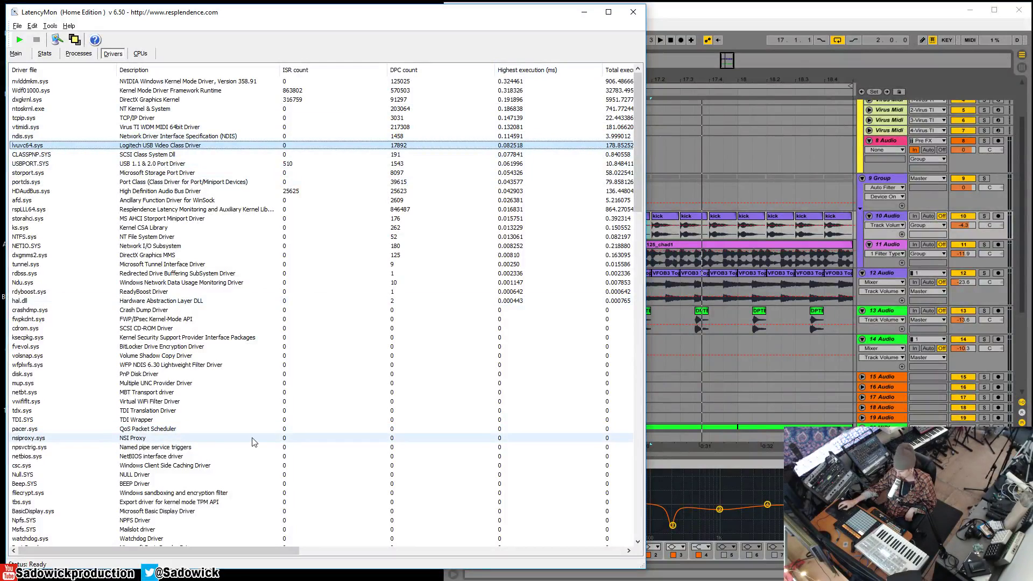
scroll(215, 396, "down", 3)
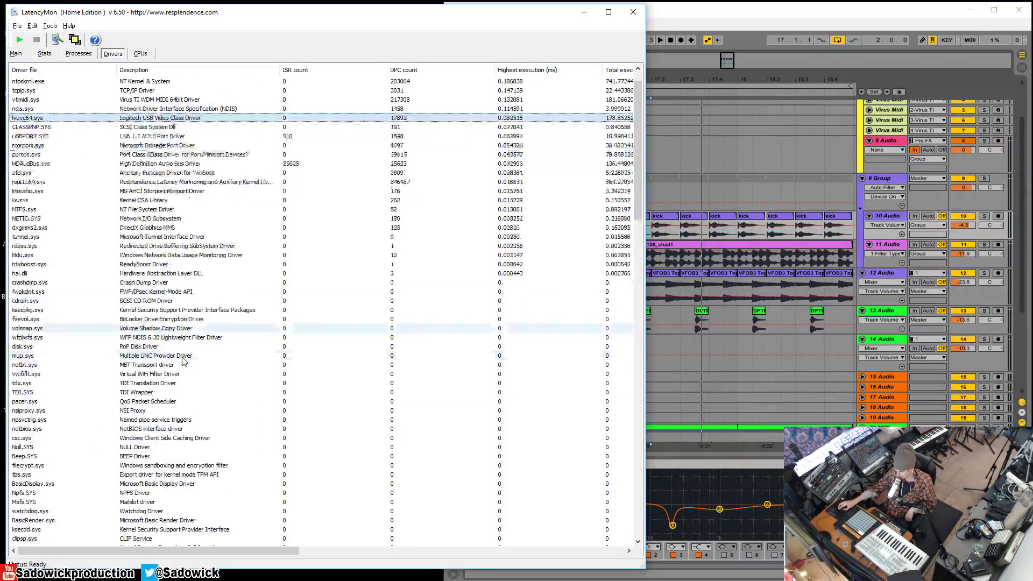
scroll(196, 381, "down", 15)
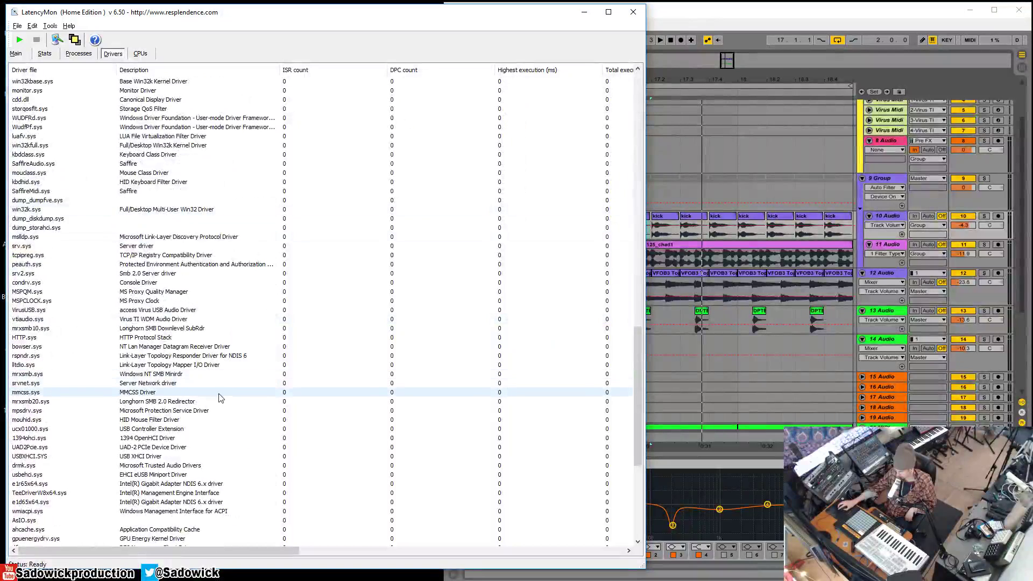
scroll(220, 400, "down", 4)
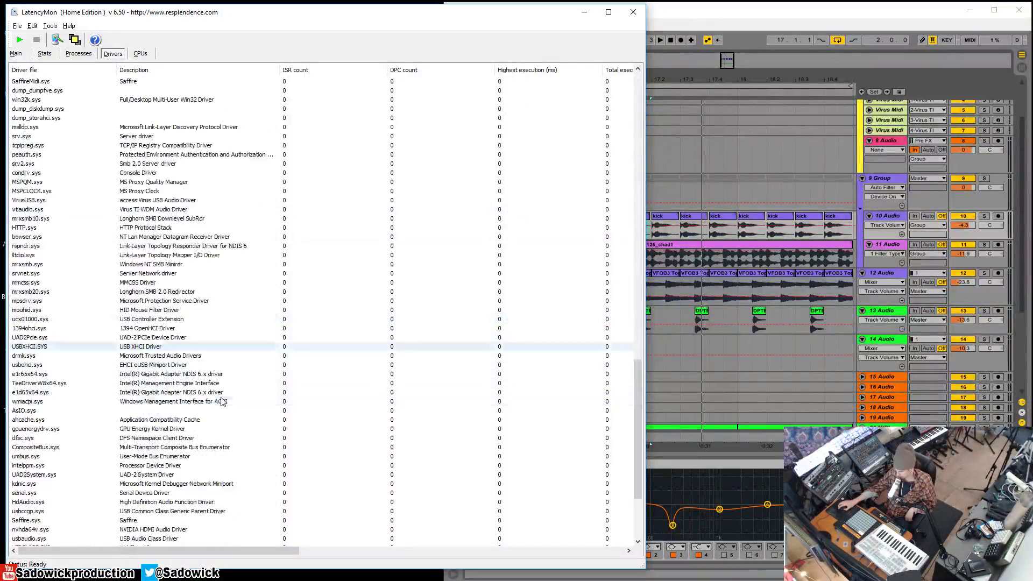
left_click(144, 329)
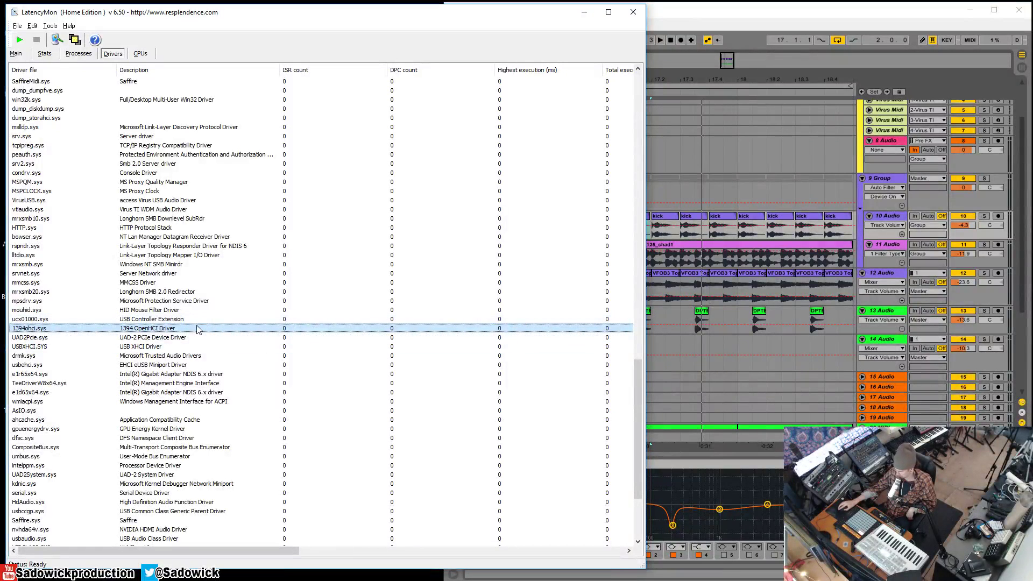
left_click(152, 338)
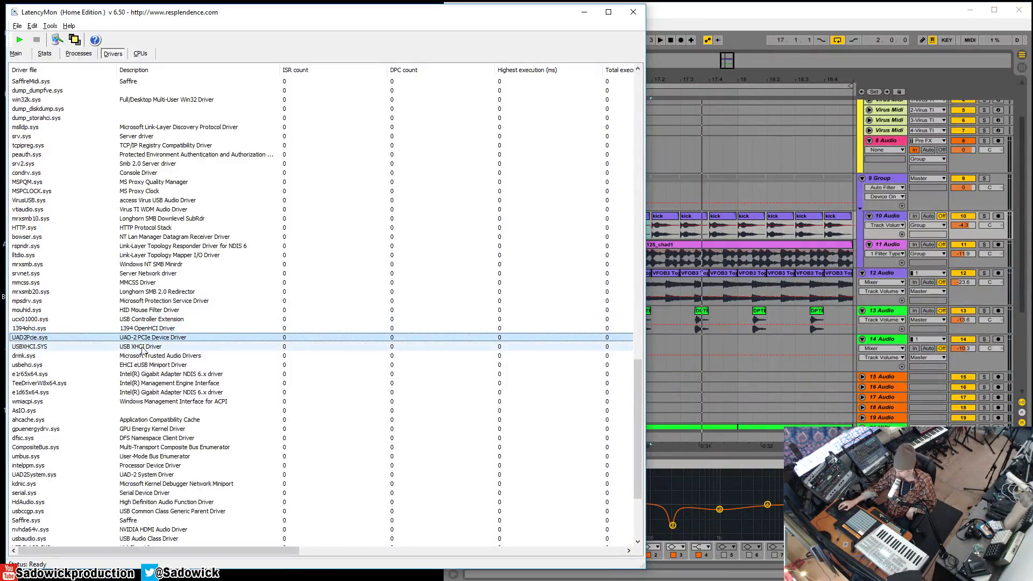
scroll(150, 350, "down", 4)
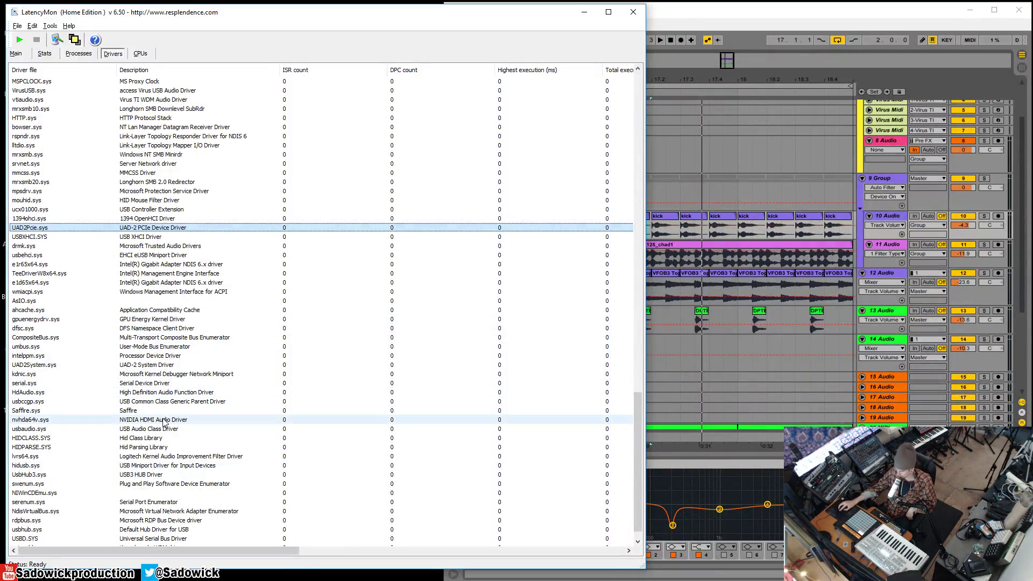
left_click(164, 420)
scroll(203, 436, "down", 1)
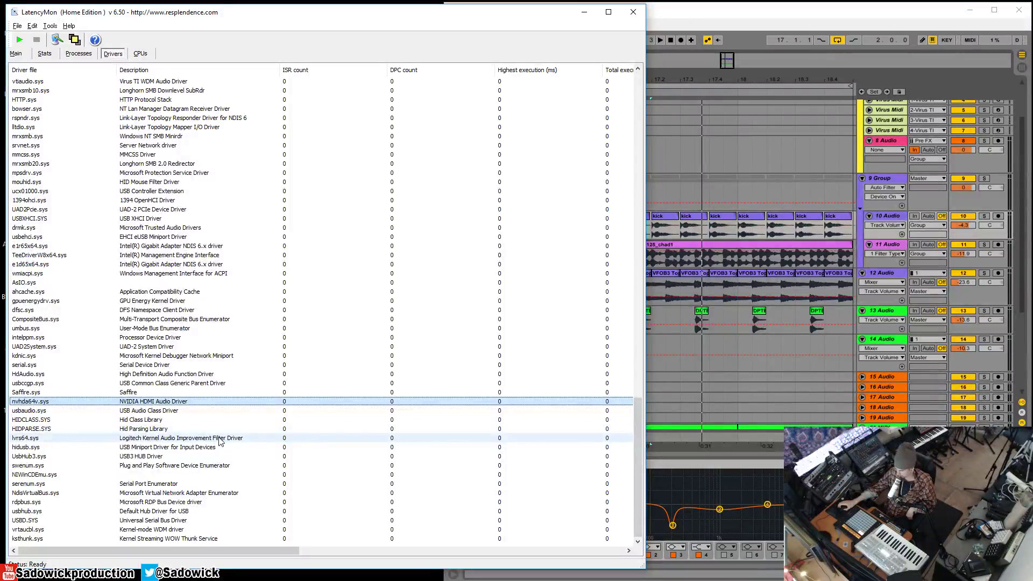
left_click(146, 457)
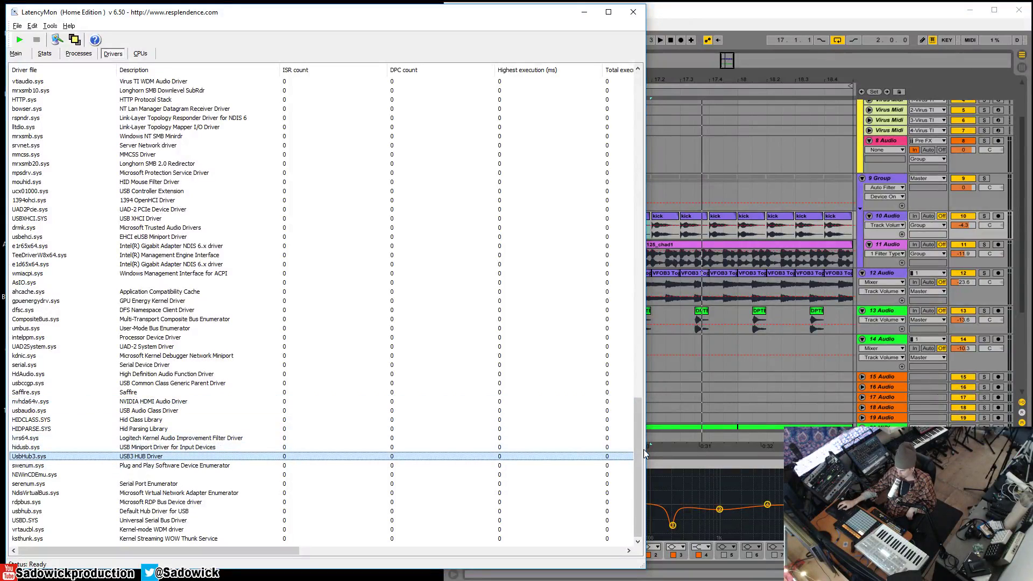
left_click_drag(639, 452, 643, 80)
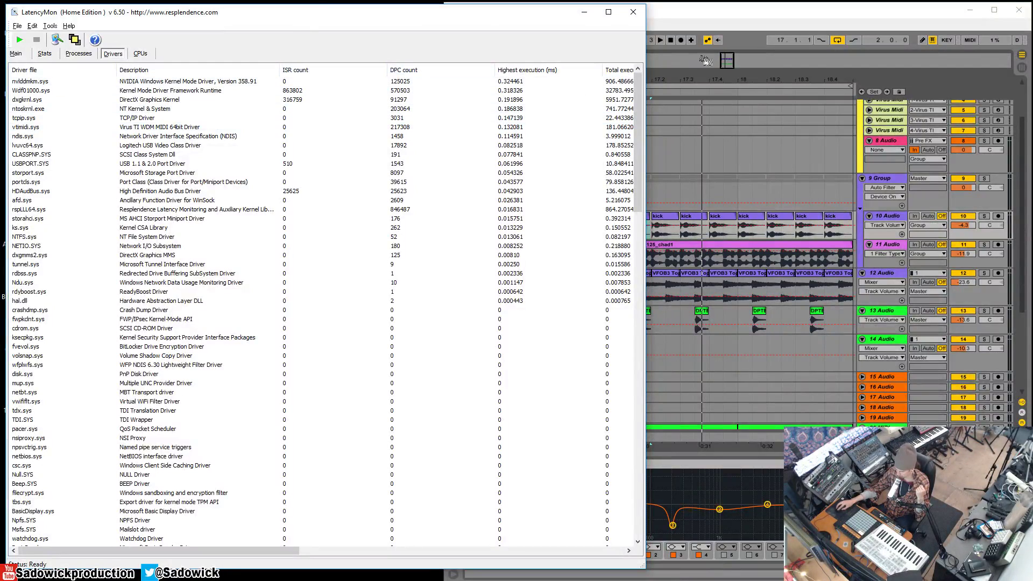
Step: Shrink the LatencyMon window so Ableton Live appears beside the driver list
left_click_drag(645, 46, 439, 46)
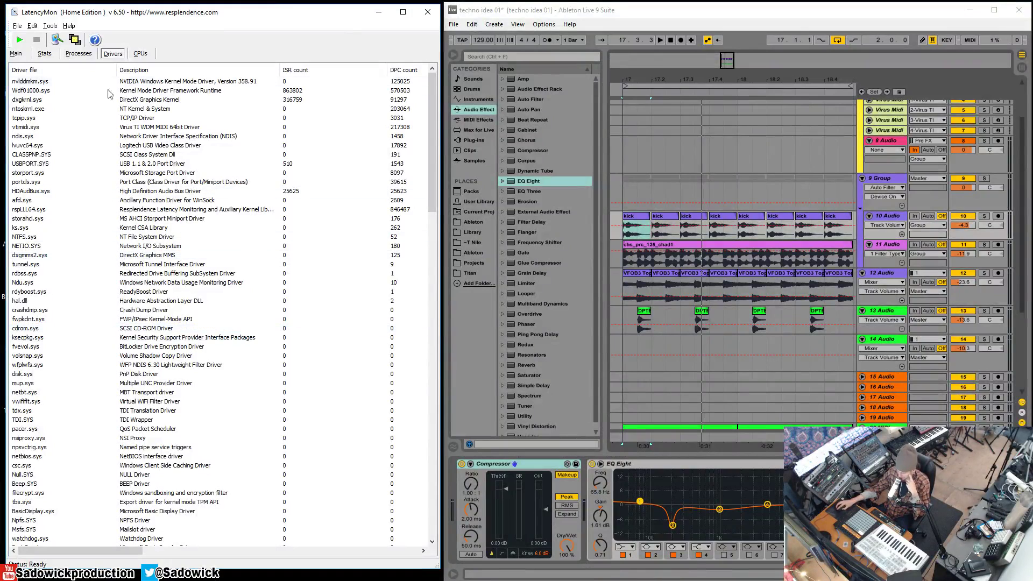
Step: Glance at the per-CPU statistics, then return to the Main verdict showing dxgkrnl.sys and nvlddmkm.sys peaks
left_click(140, 53)
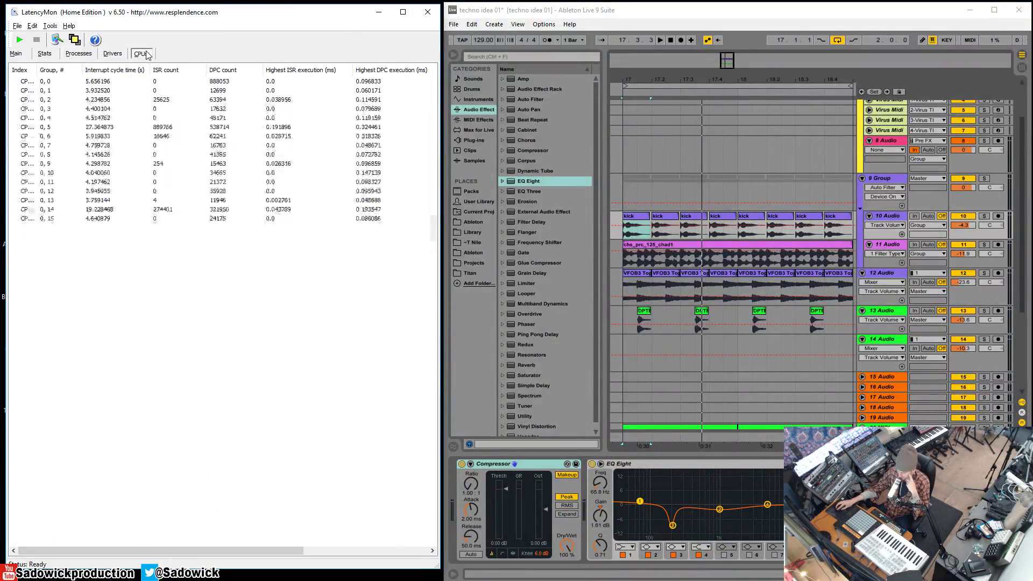
left_click(21, 55)
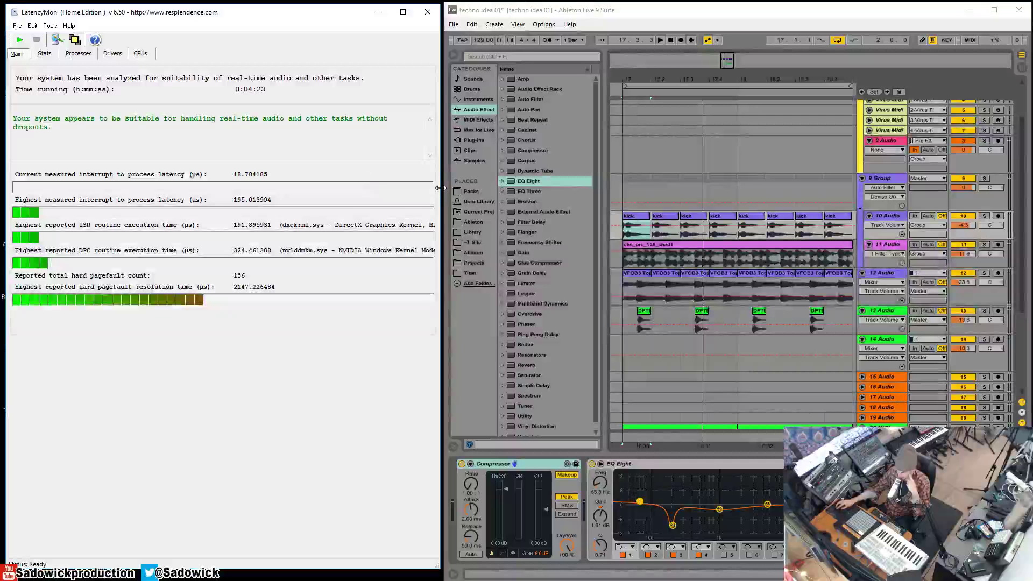